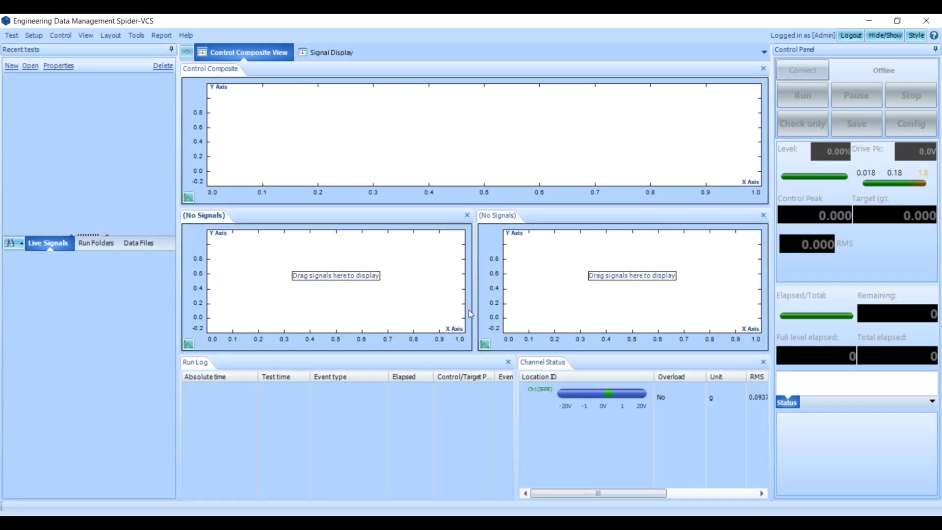
Create a new Classical Shock test named Shock17 from Test > New Test
{"action": "left_click", "coordinate": [16, 37]}
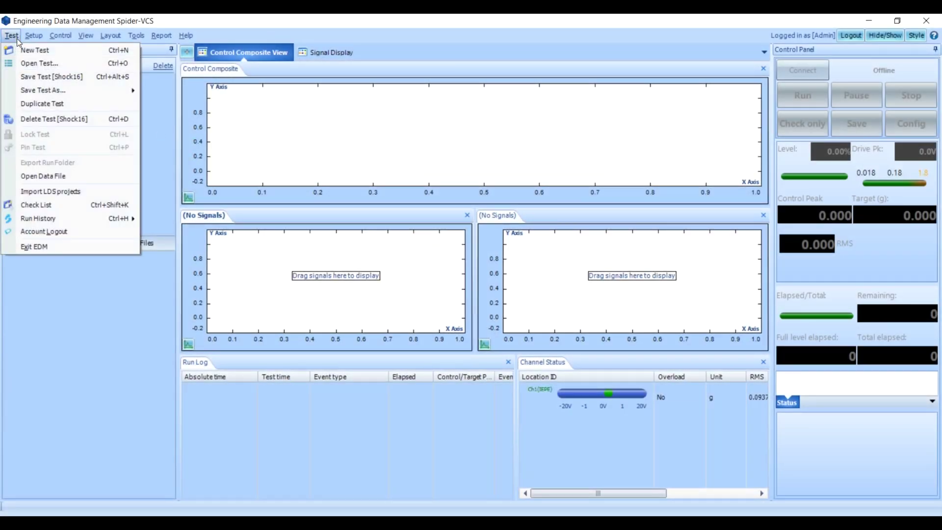
{"action": "left_click", "coordinate": [24, 50]}
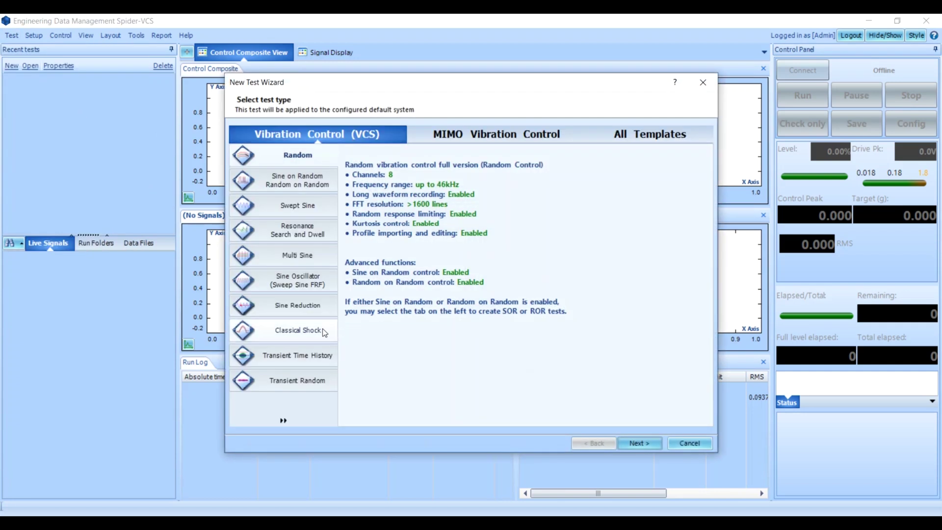
{"action": "left_click", "coordinate": [322, 329]}
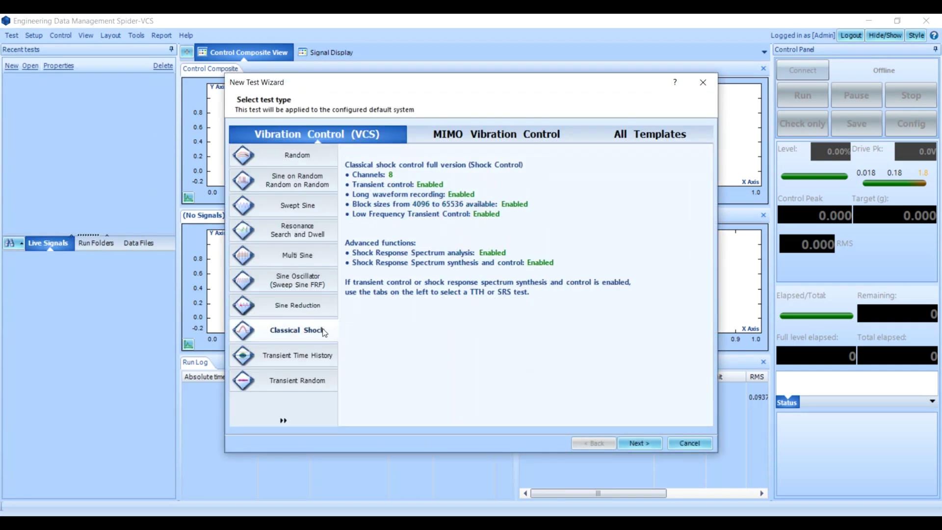
{"action": "left_click", "coordinate": [652, 443]}
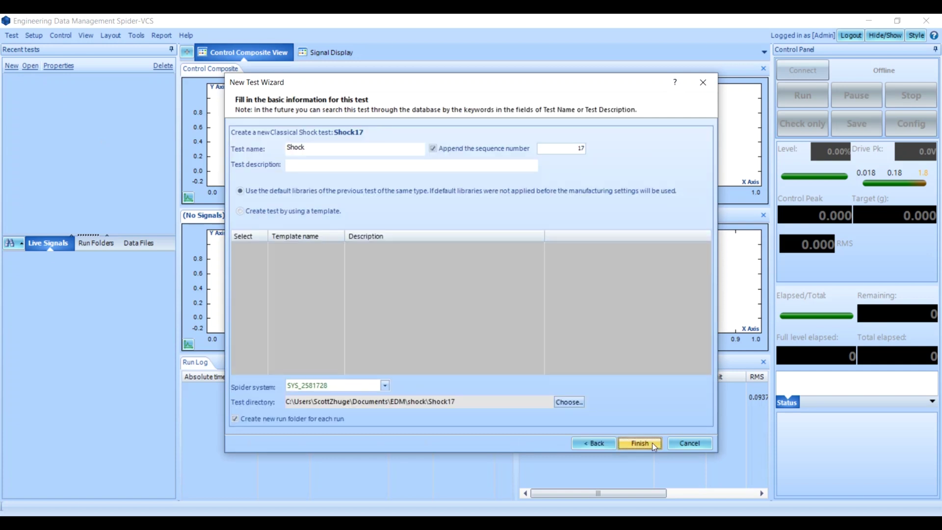
{"action": "left_click", "coordinate": [652, 442]}
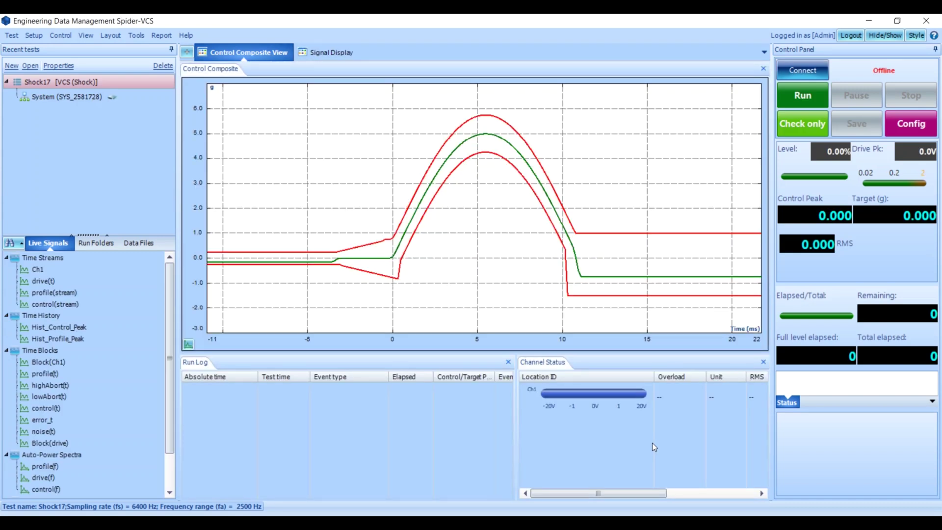
Connect the loaded Shock17 test to the Spider controller so it goes online
{"action": "left_click", "coordinate": [802, 71]}
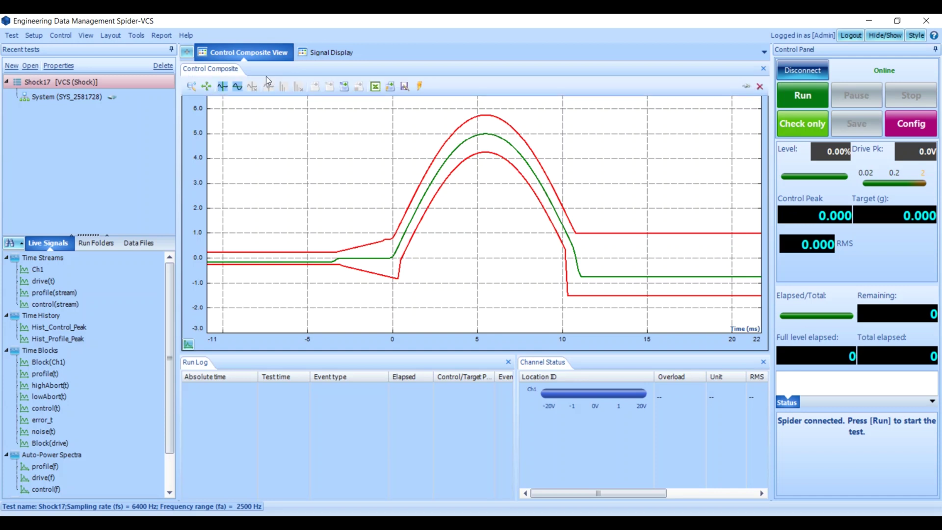
Load the Sentek Table Top shaker (force peak 9 LBF) from the library into Test Configuration
{"action": "left_click", "coordinate": [35, 38]}
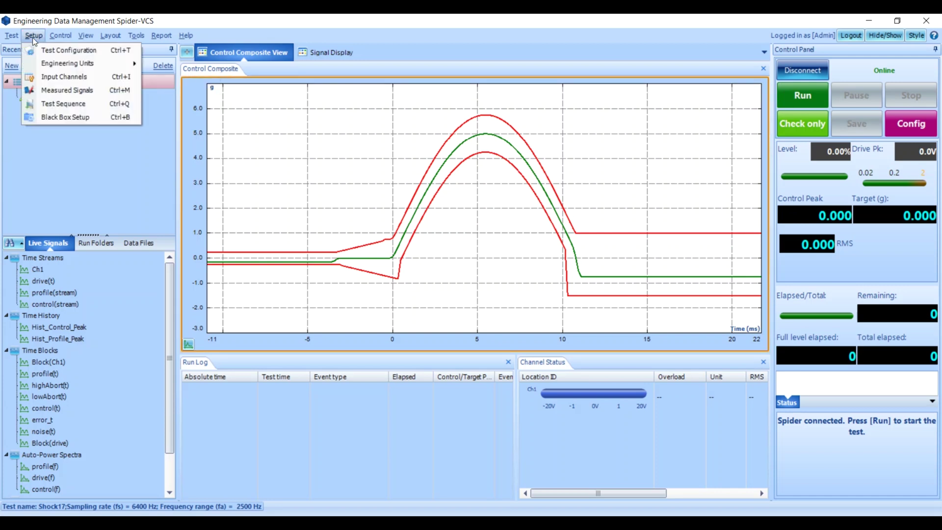
{"action": "left_click", "coordinate": [59, 52]}
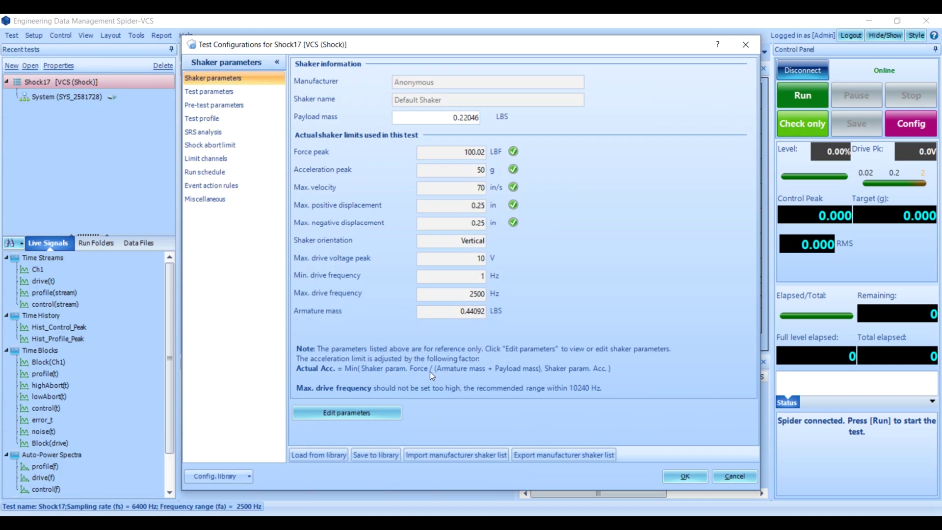
{"action": "left_click", "coordinate": [343, 459]}
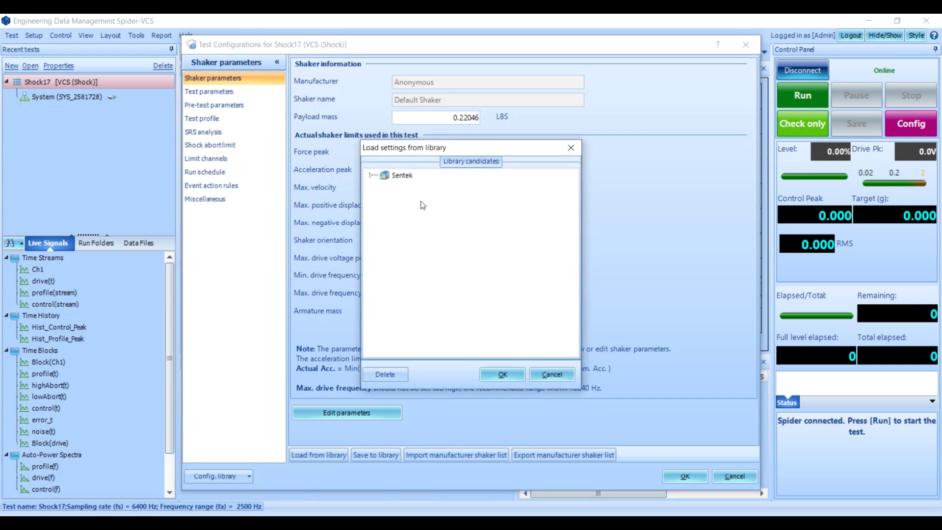
{"action": "left_click", "coordinate": [372, 177]}
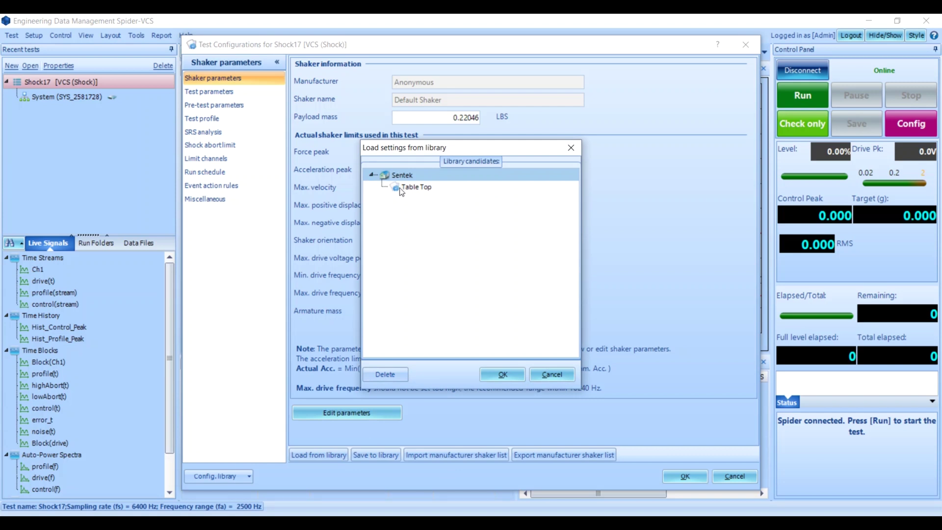
{"action": "left_click", "coordinate": [400, 189]}
{"action": "left_click", "coordinate": [497, 376]}
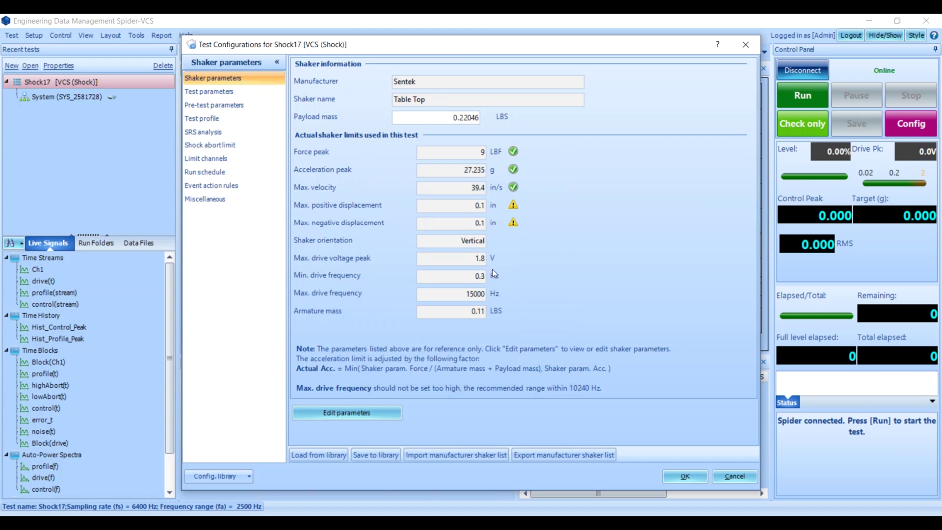
Set the Drive limit in Test parameters to 1.8
{"action": "left_click", "coordinate": [219, 92]}
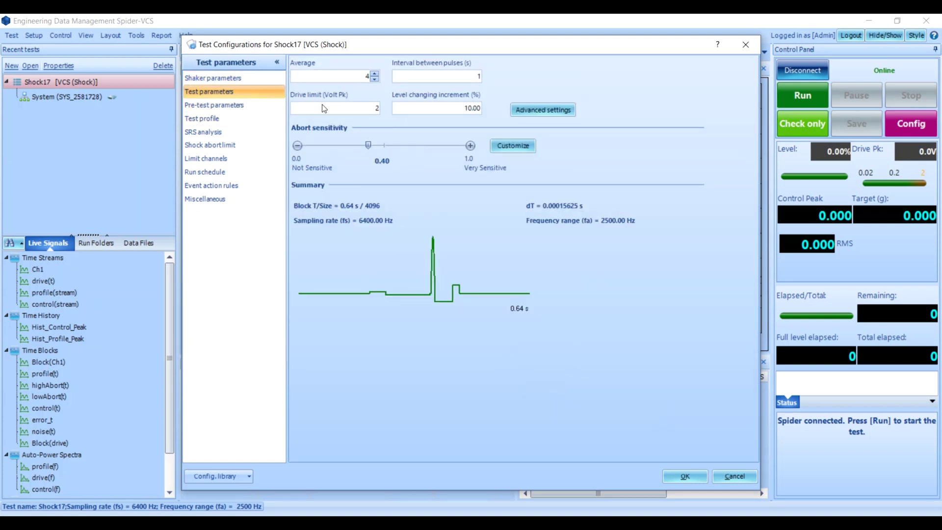
{"action": "left_click", "coordinate": [341, 112]}
{"action": "type", "text": "1.8"}
Change the Test profile pulse type to a 5 g, 11 ms terminal-peak saw tooth
{"action": "left_click", "coordinate": [258, 117]}
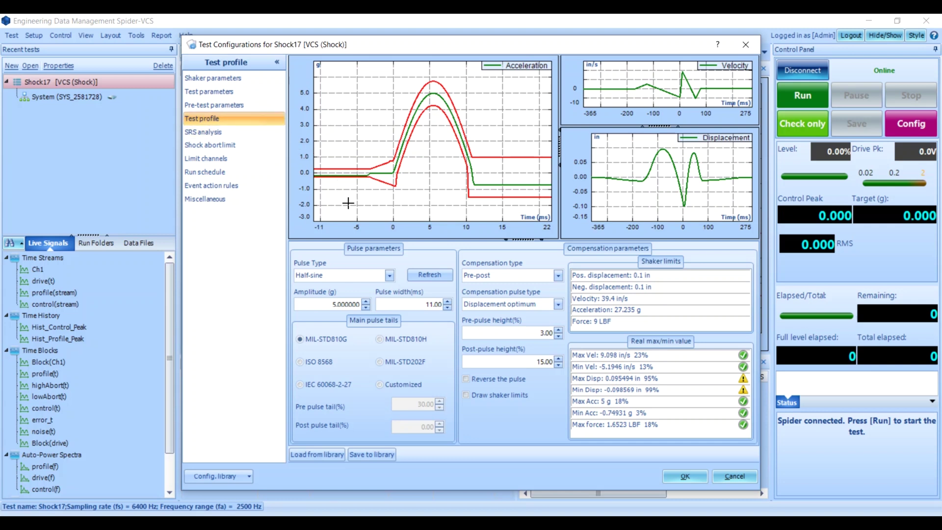
{"action": "left_click", "coordinate": [390, 275]}
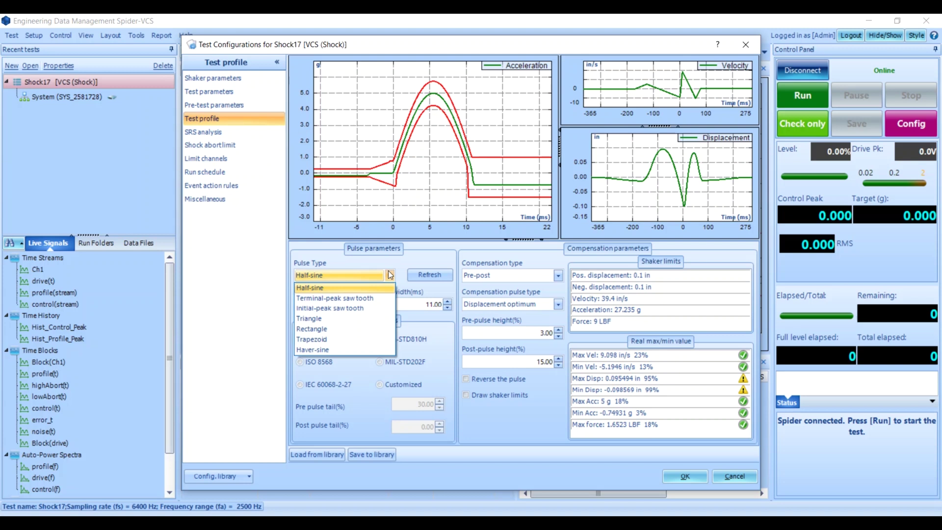
{"action": "left_click", "coordinate": [380, 294]}
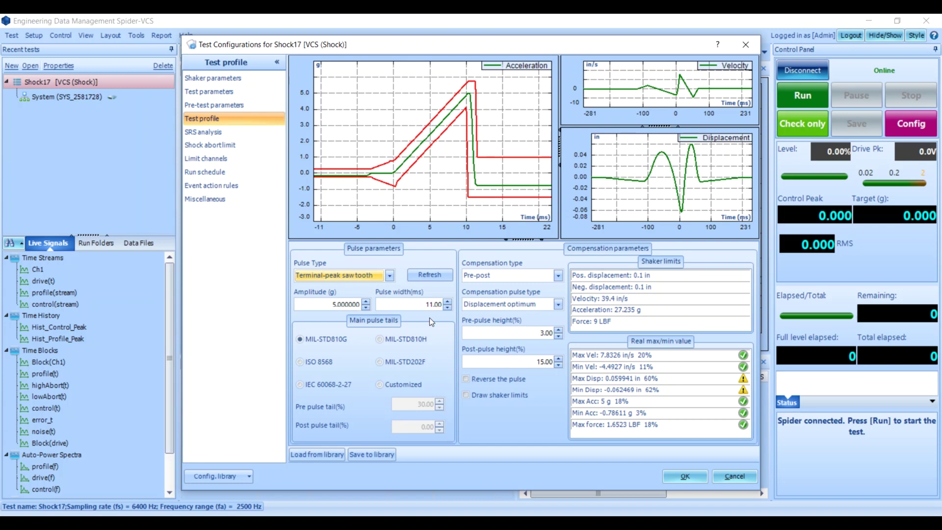
{"action": "left_click", "coordinate": [258, 176]}
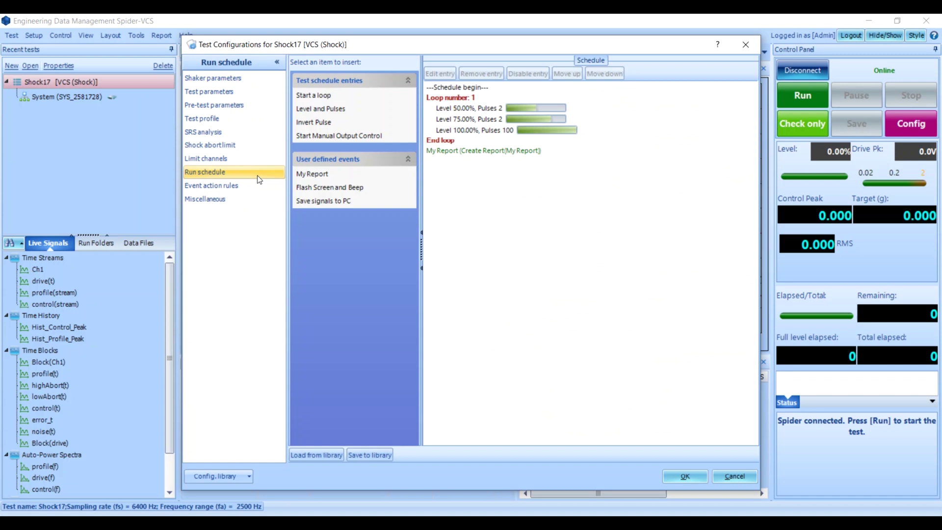
Set the last schedule entry to 10 pulses at 100% level and apply the configuration
{"action": "left_click", "coordinate": [490, 135]}
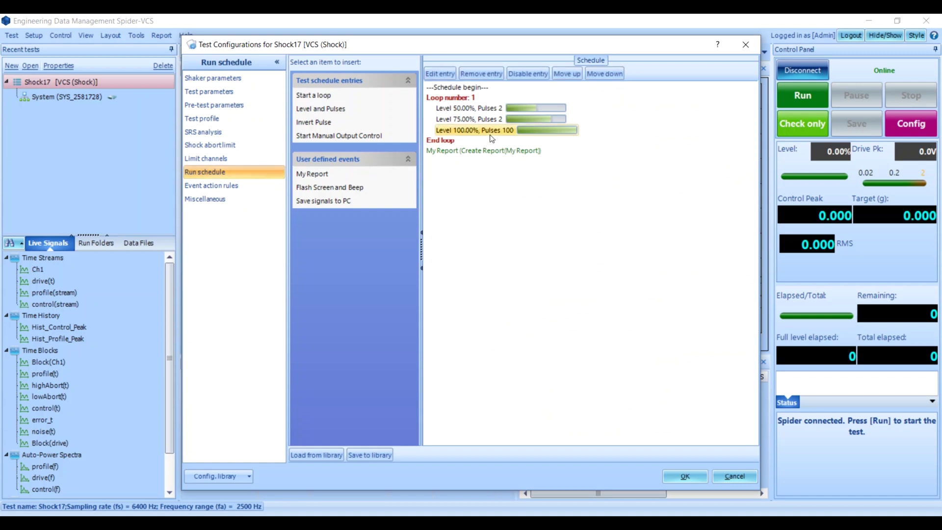
{"action": "double_click", "coordinate": [489, 130]}
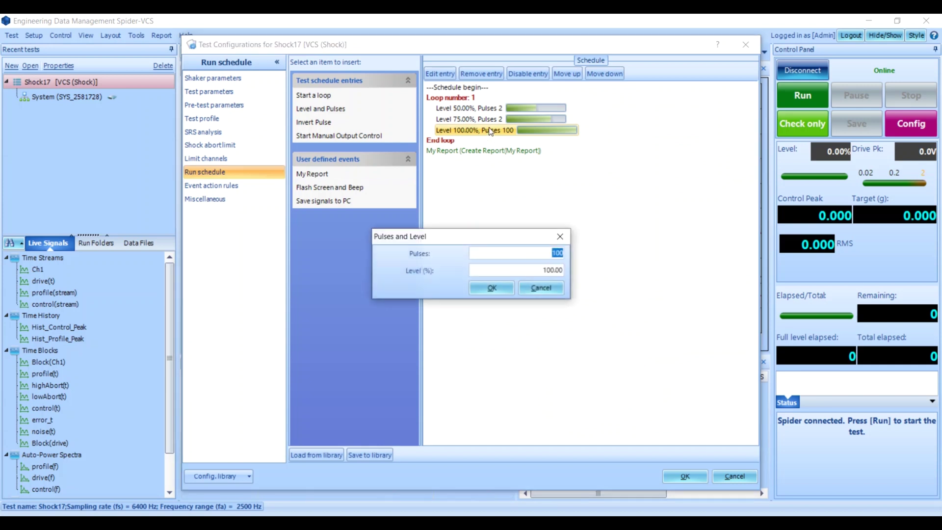
{"action": "type", "text": "10"}
{"action": "left_click", "coordinate": [509, 289]}
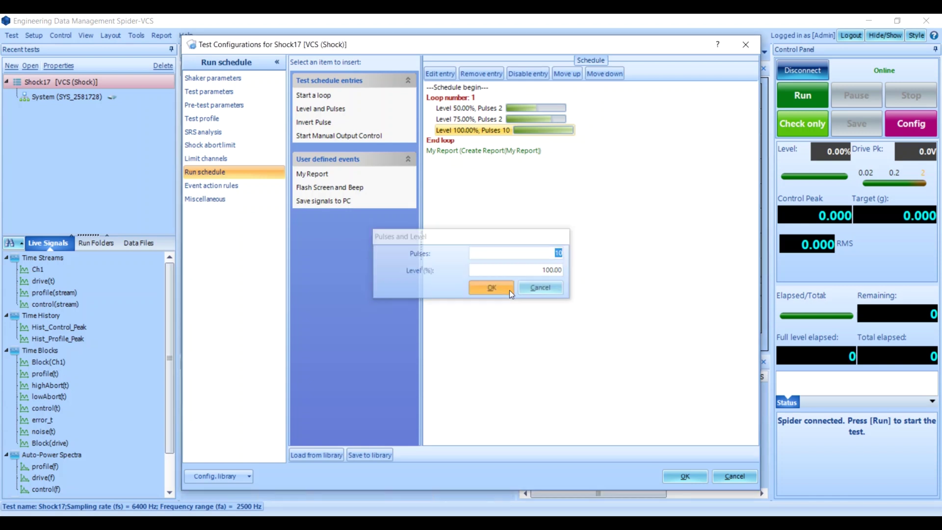
{"action": "left_click", "coordinate": [267, 199]}
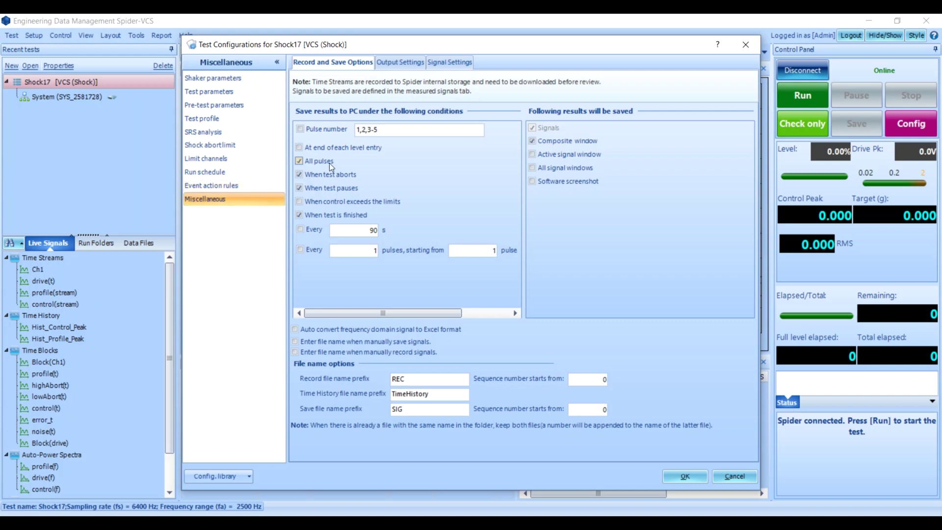
{"action": "left_click", "coordinate": [686, 476]}
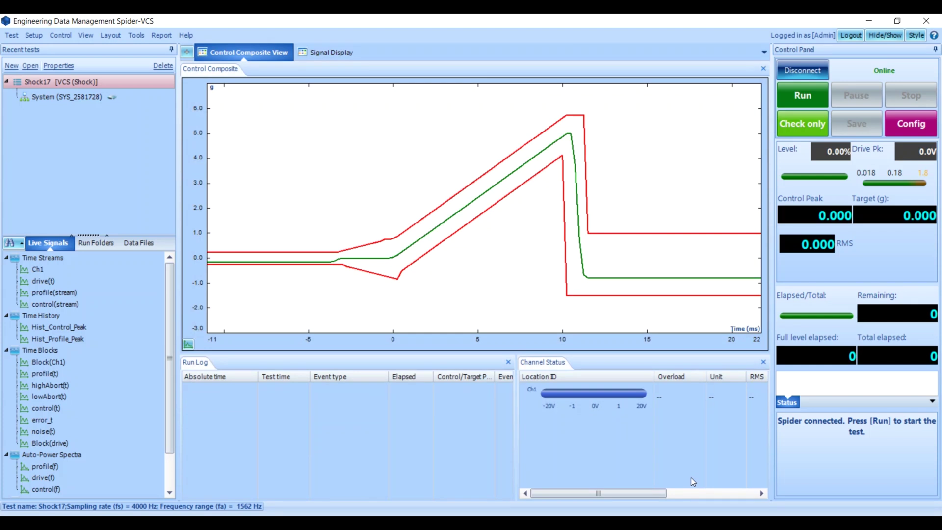
Keep Ch1 in Input Channels as an IEPE control channel at 20 mV/g
{"action": "left_click", "coordinate": [44, 37]}
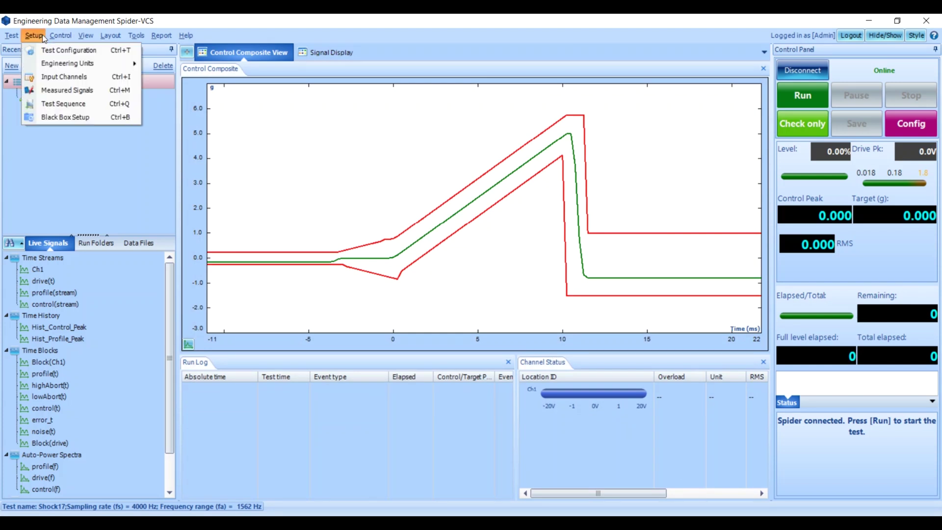
{"action": "left_click", "coordinate": [64, 82]}
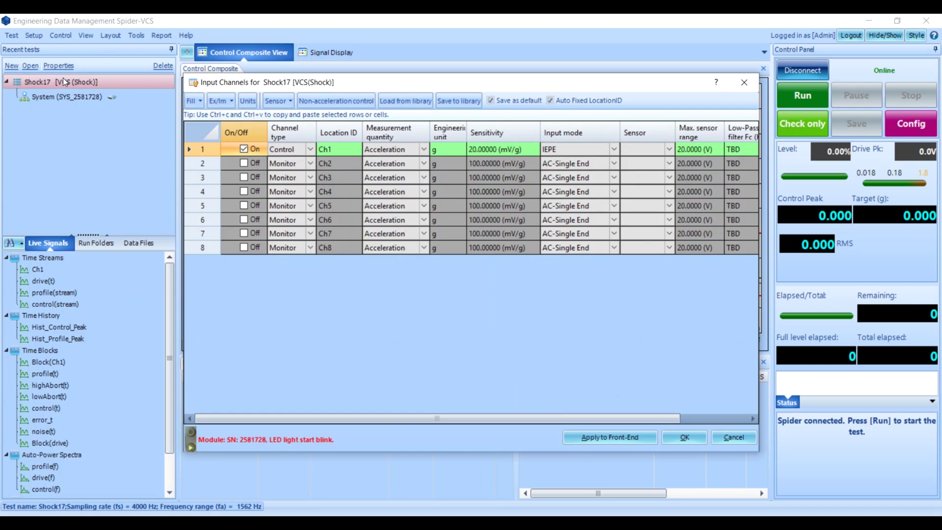
{"action": "left_click", "coordinate": [614, 149]}
{"action": "left_click", "coordinate": [614, 149]}
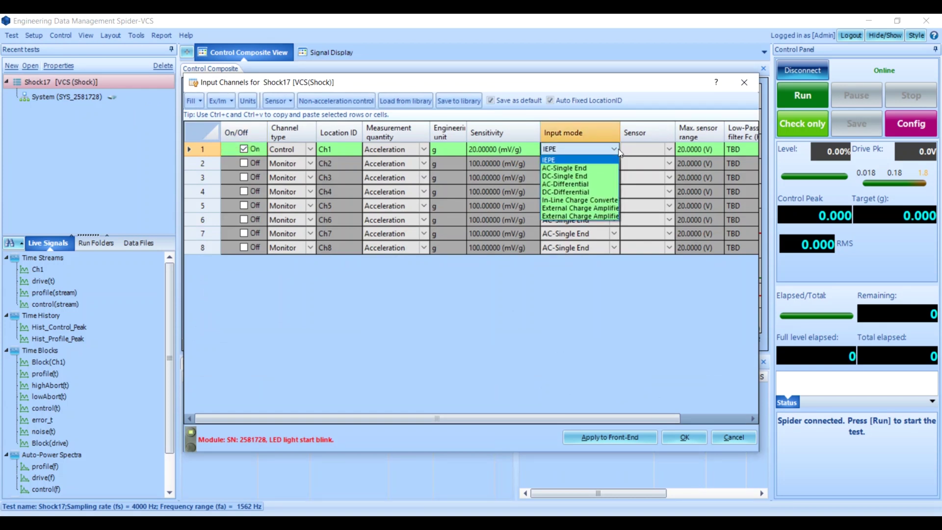
{"action": "left_click", "coordinate": [617, 150]}
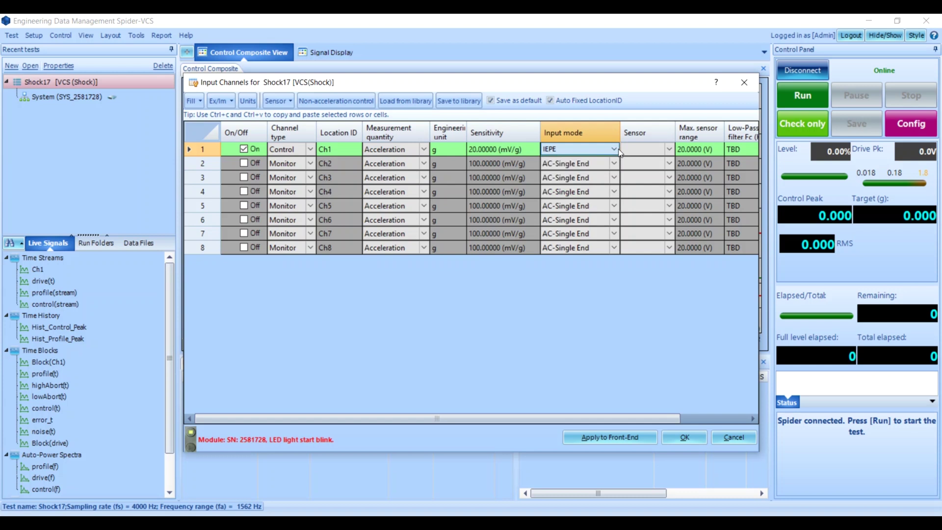
{"action": "left_click", "coordinate": [689, 437]}
Accept Measured Signals with all four time streams measured and recorded
{"action": "left_click", "coordinate": [32, 36]}
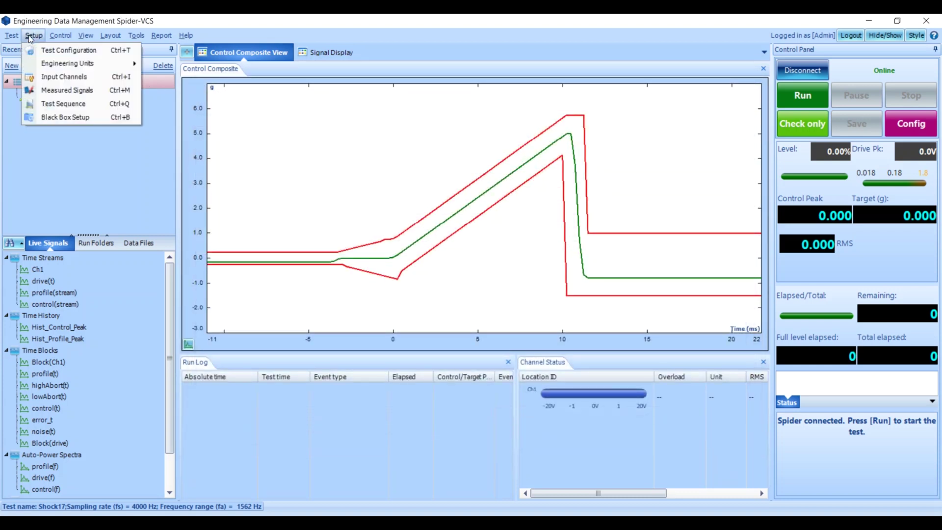
{"action": "left_click", "coordinate": [46, 86]}
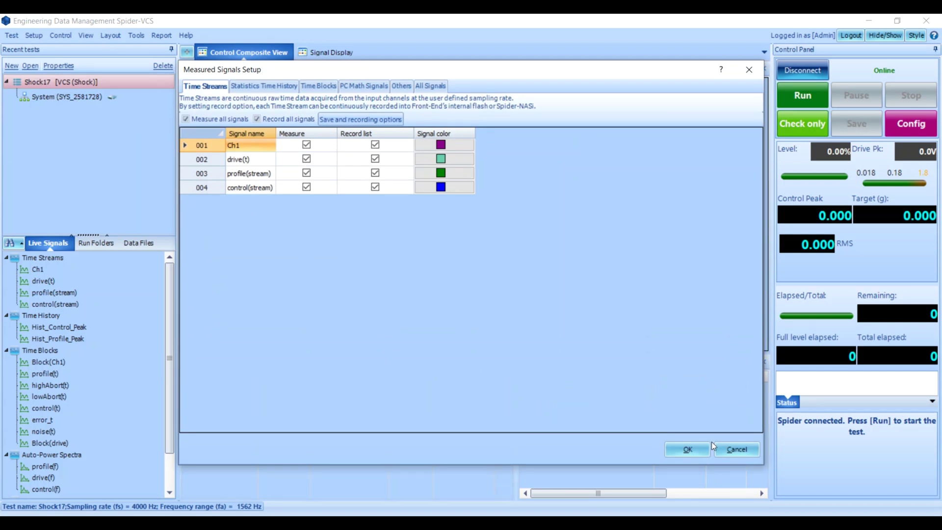
{"action": "left_click", "coordinate": [697, 448]}
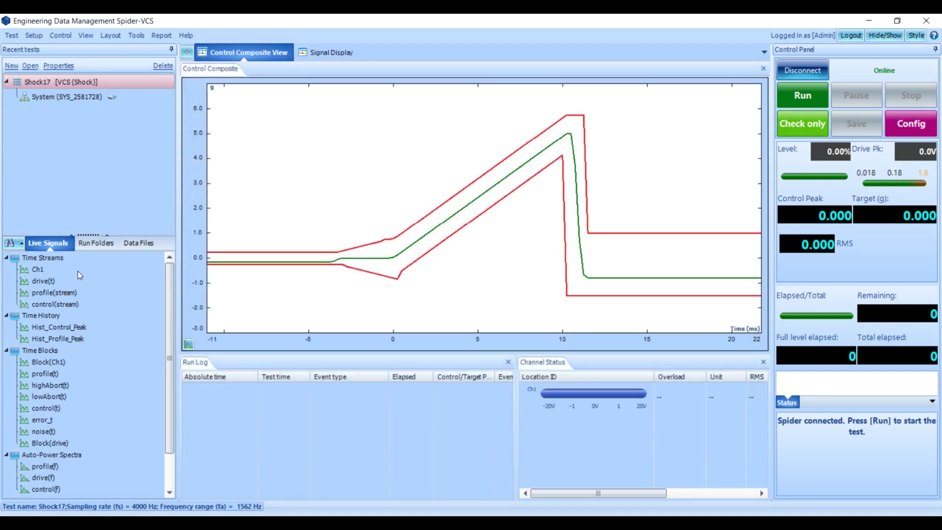
Open a live Ch1 plot and dock it below the Control Composite graph
{"action": "left_click", "coordinate": [77, 269]}
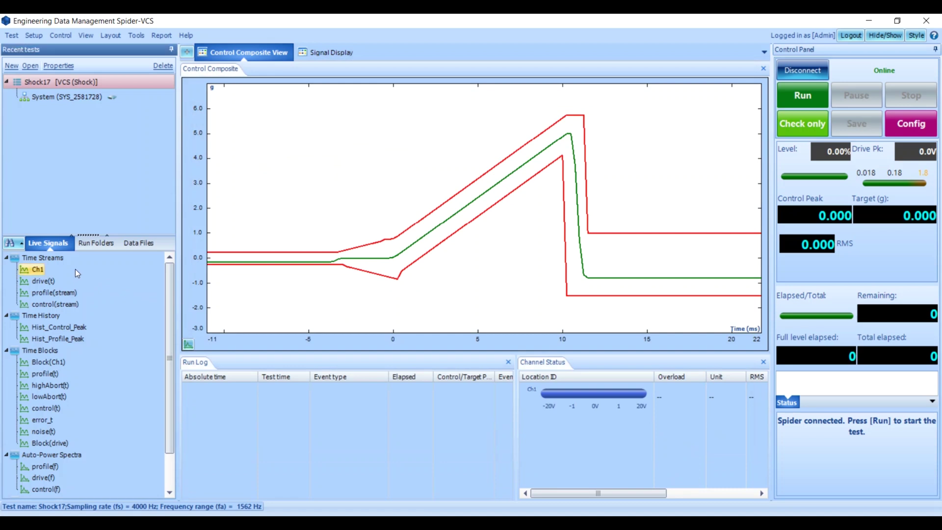
{"action": "double_click", "coordinate": [39, 270]}
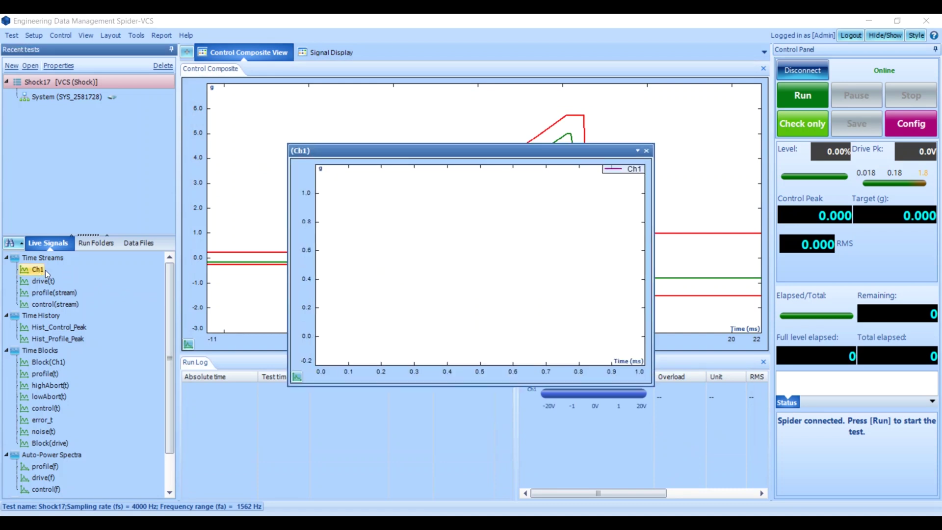
{"action": "left_click_drag", "start_coordinate": [394, 152], "coordinate": [472, 230]}
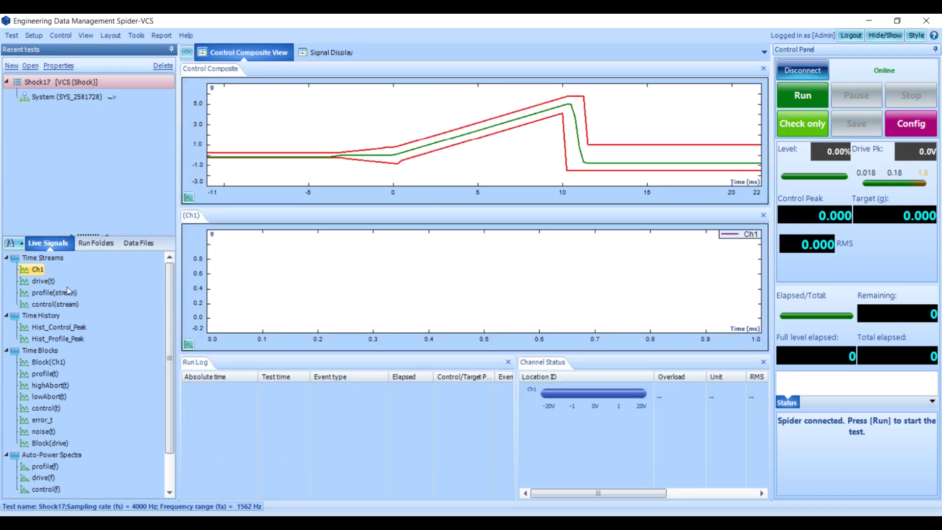
Open a live drive(t) plot, dock it beside the Ch1 plot, and start the run
{"action": "left_click", "coordinate": [52, 282]}
{"action": "double_click", "coordinate": [52, 281]}
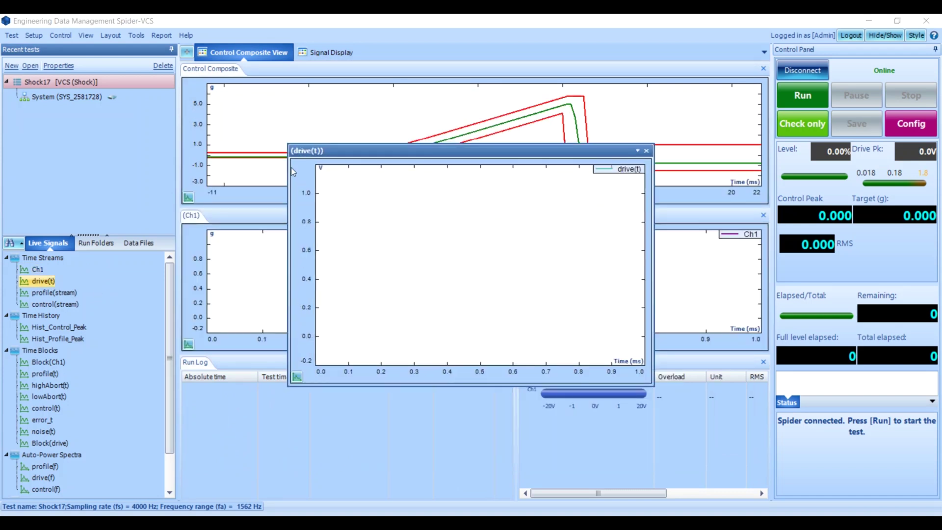
{"action": "left_click_drag", "start_coordinate": [382, 144], "coordinate": [498, 279]}
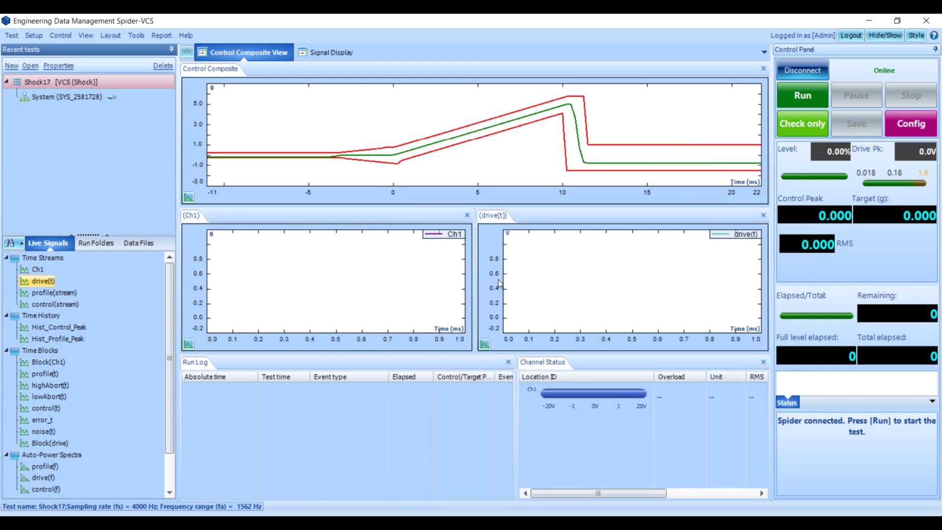
{"action": "left_click", "coordinate": [809, 102]}
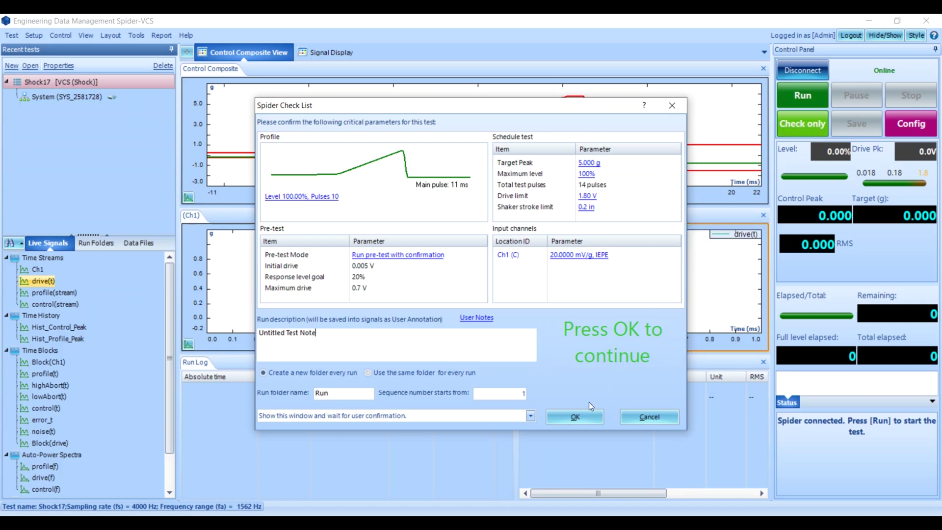
Confirm the Spider Check List and close Pre-Test Status once the run begins at 20% level
{"action": "left_click", "coordinate": [590, 416]}
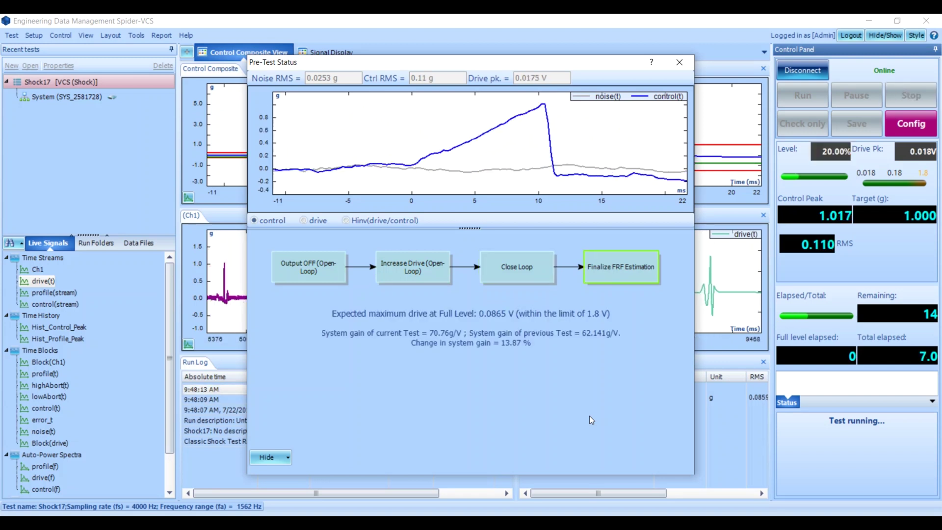
{"action": "left_click", "coordinate": [595, 449]}
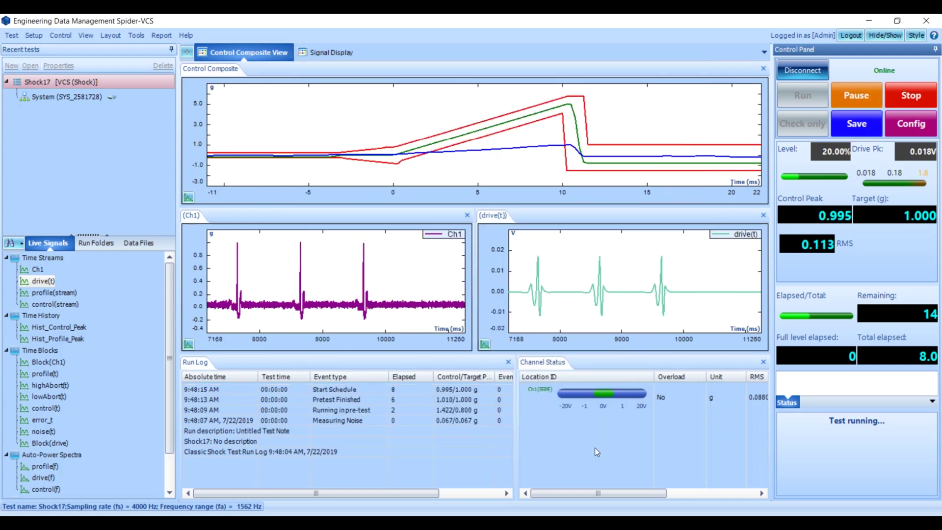